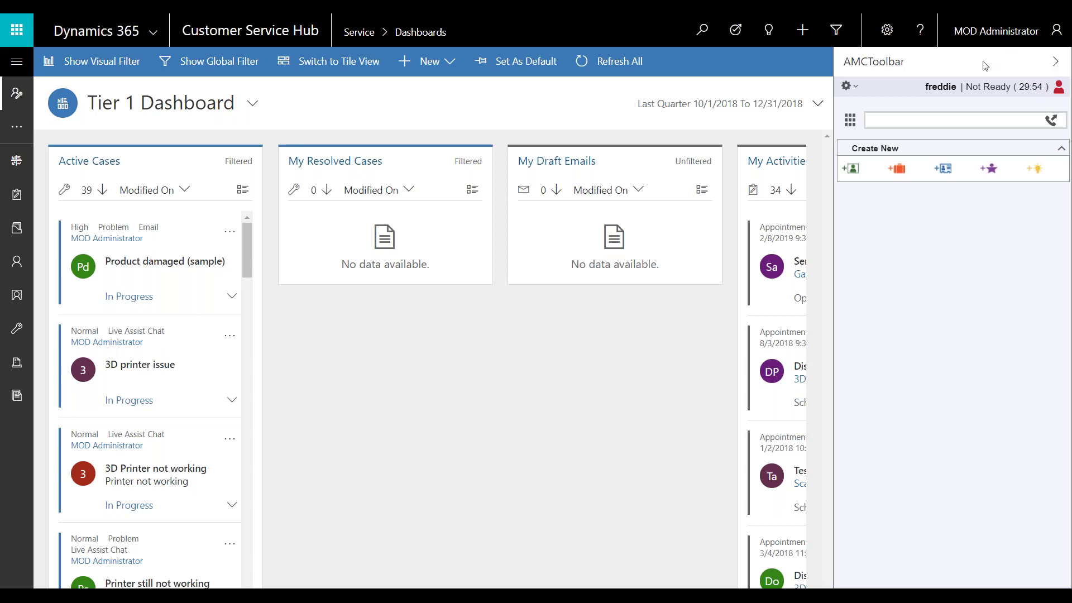
# Step: Collapse and reopen AMCToolbar, and change the agent's status from Not Ready to available for calls
pyautogui.click(1059, 64)
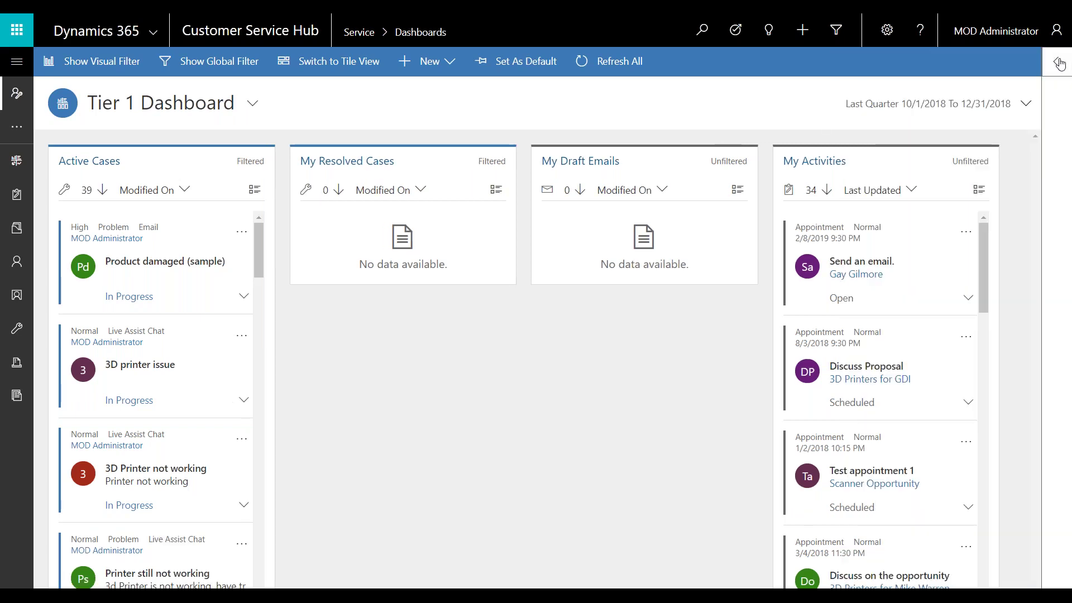
pyautogui.click(1060, 63)
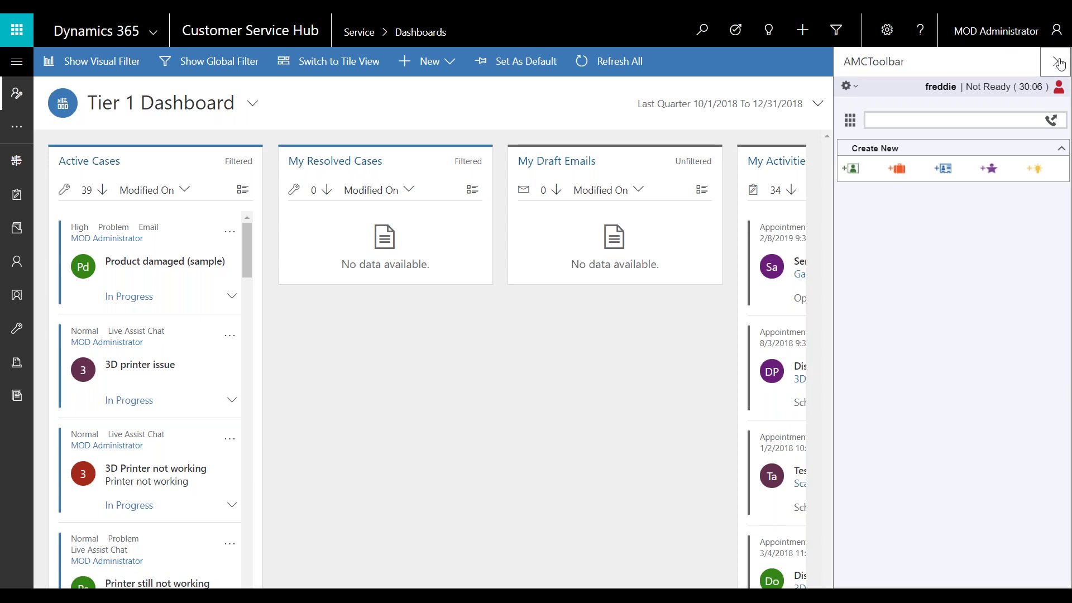
pyautogui.click(1059, 88)
pyautogui.click(1015, 121)
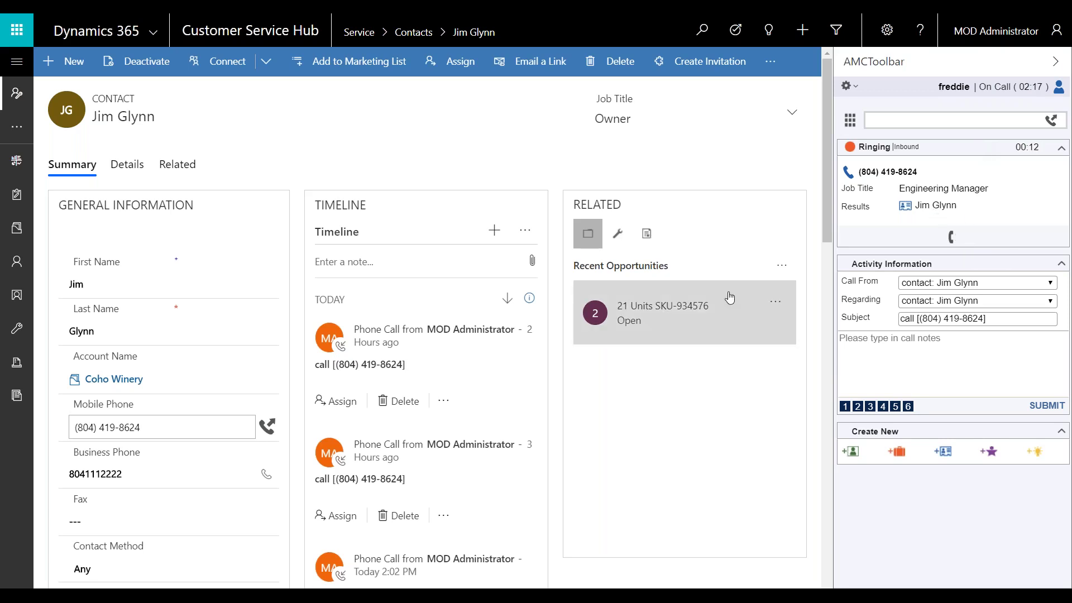
# Step: Review the caller's past phone call activities on the contact's timeline and answer the ringing inbound call
pyautogui.scroll(-1, 458, 371)
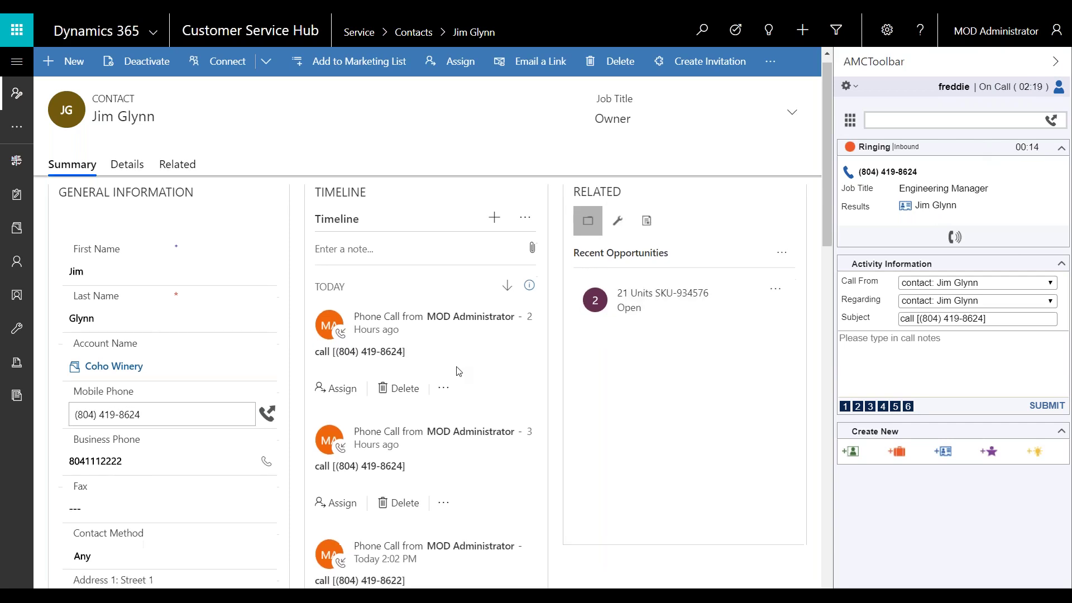
pyautogui.scroll(-3, 458, 371)
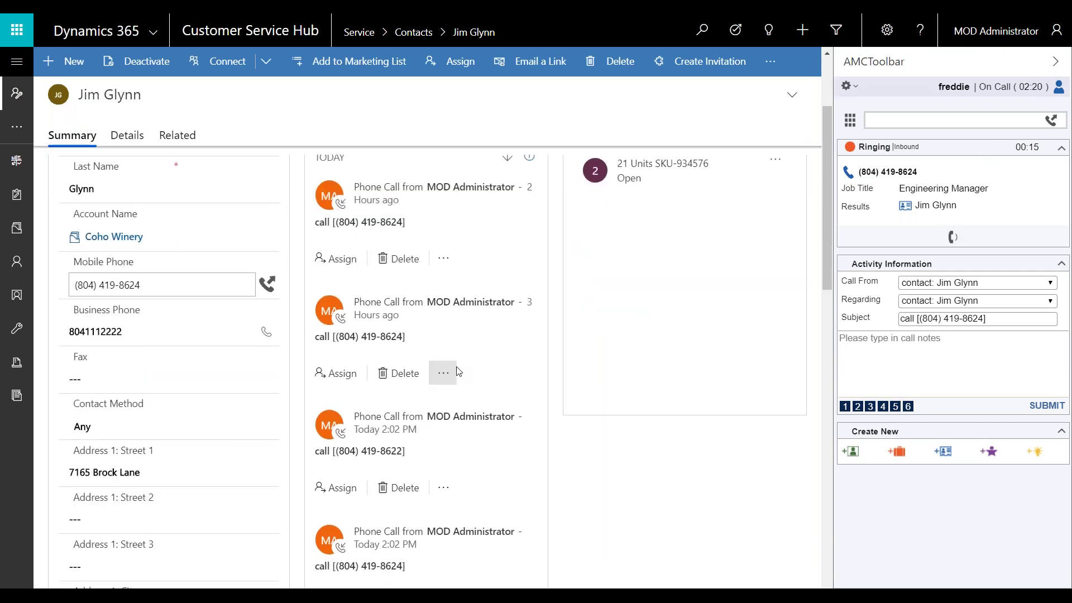
pyautogui.scroll(-4, 458, 372)
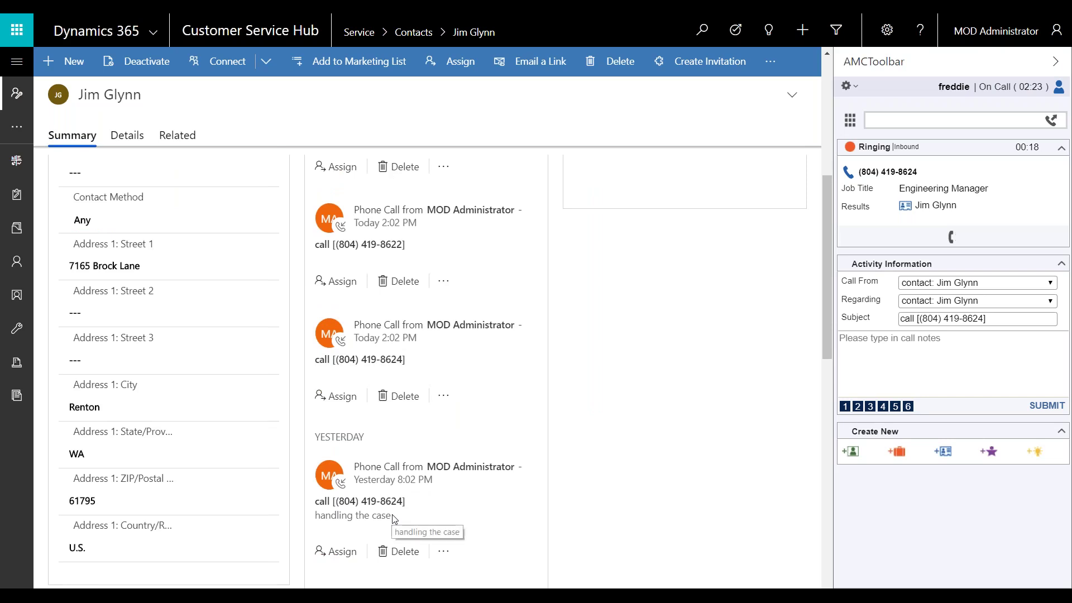
pyautogui.scroll(7, 697, 296)
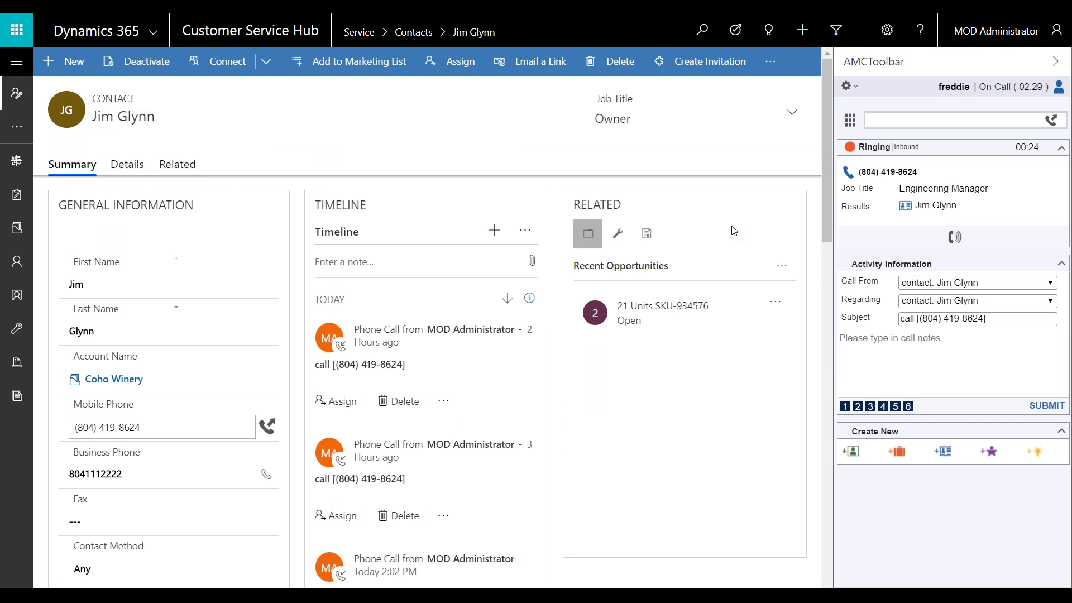
pyautogui.click(952, 239)
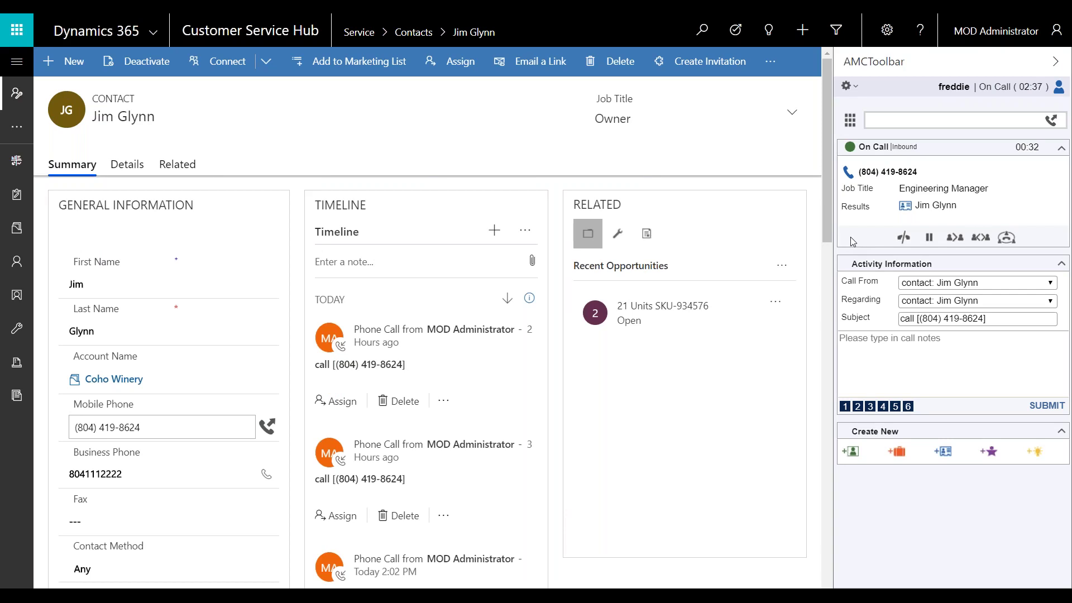
# Step: Submit the preset call note "scheduled follow - up:" completed with "Will follow up next month." and refresh the contact's timeline
pyautogui.click(867, 354)
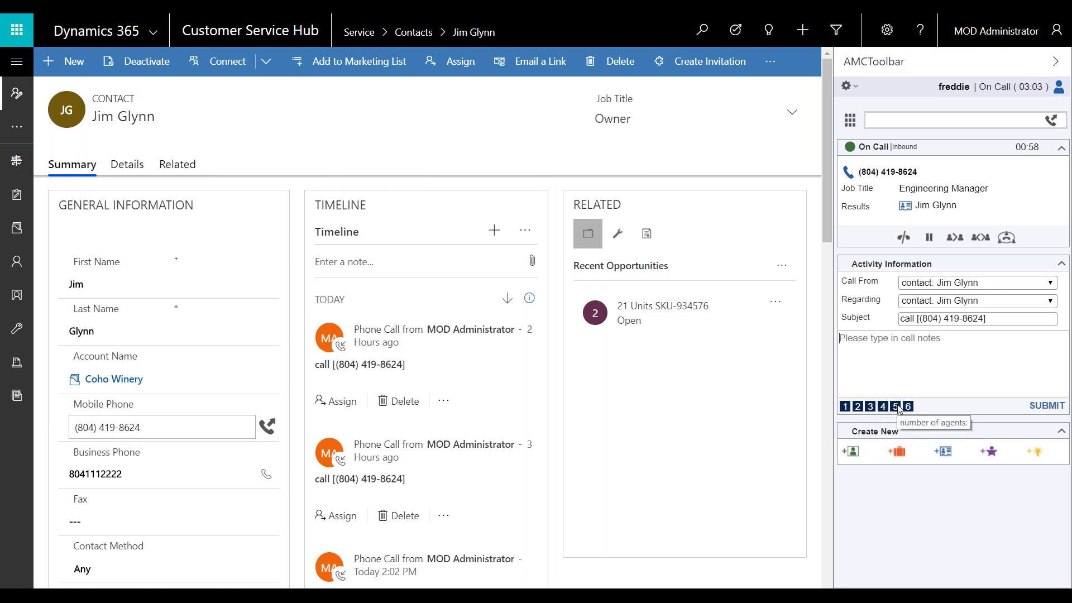
pyautogui.click(858, 407)
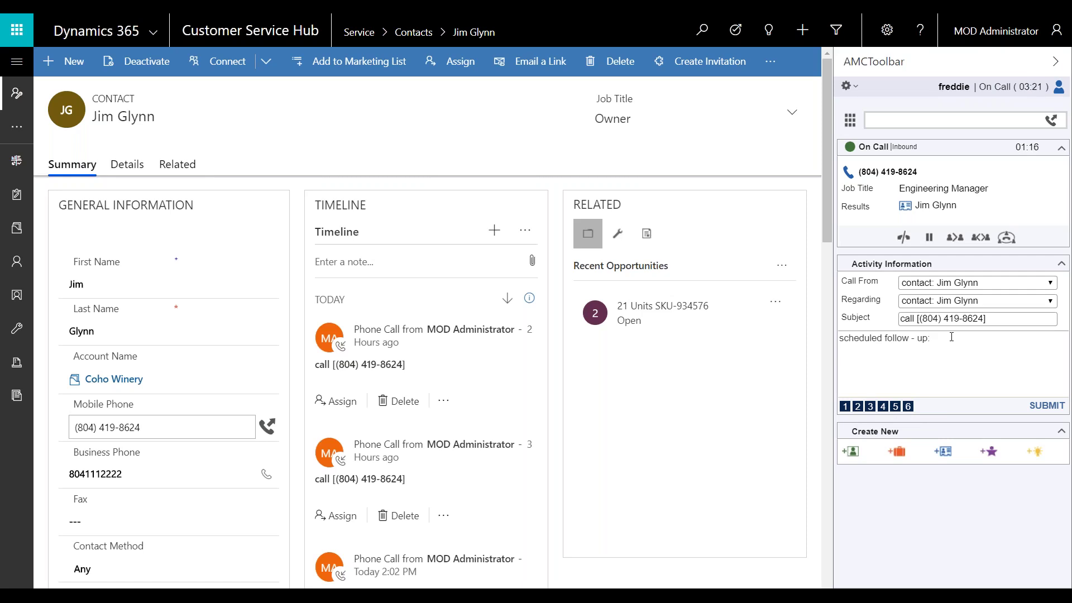
pyautogui.write('Will follow up next month.')
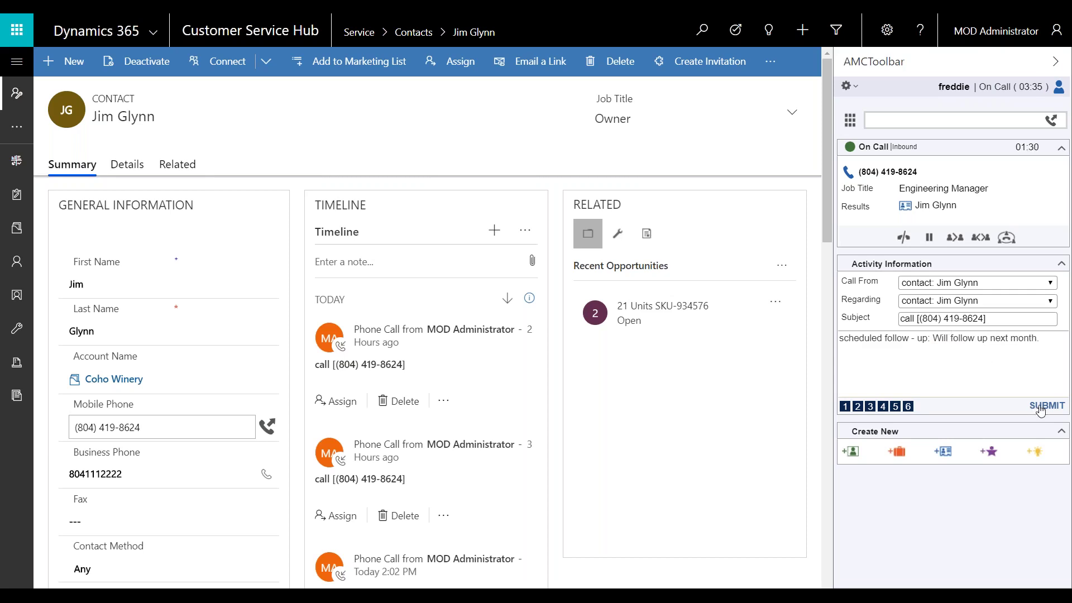
pyautogui.click(525, 234)
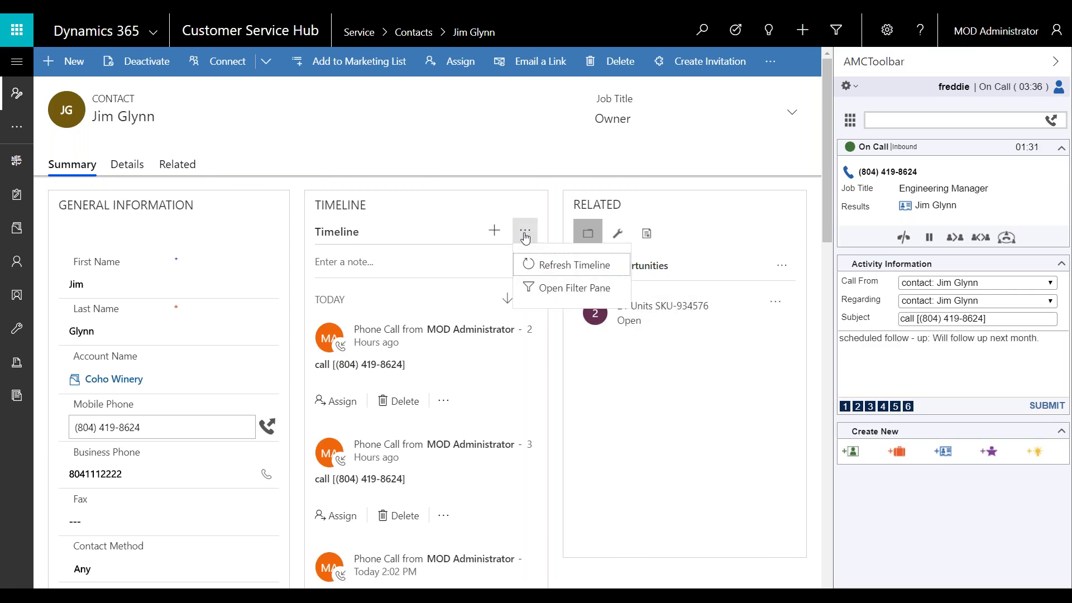
pyautogui.click(552, 265)
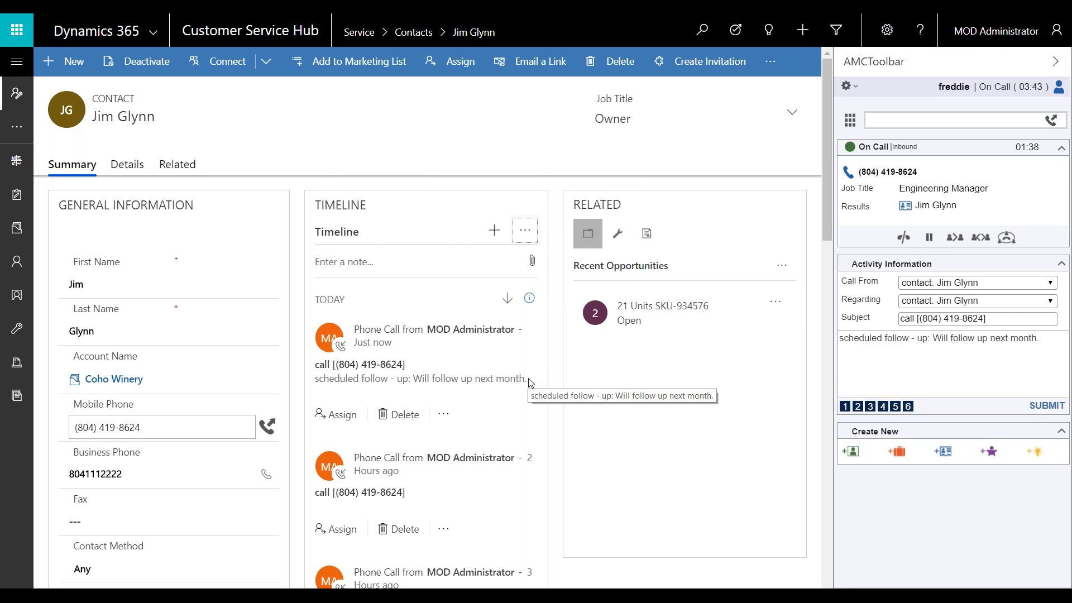
# Step: Hang up, submit the call notes with "Needs update on case." appended, and refresh the contact's timeline
pyautogui.click(904, 238)
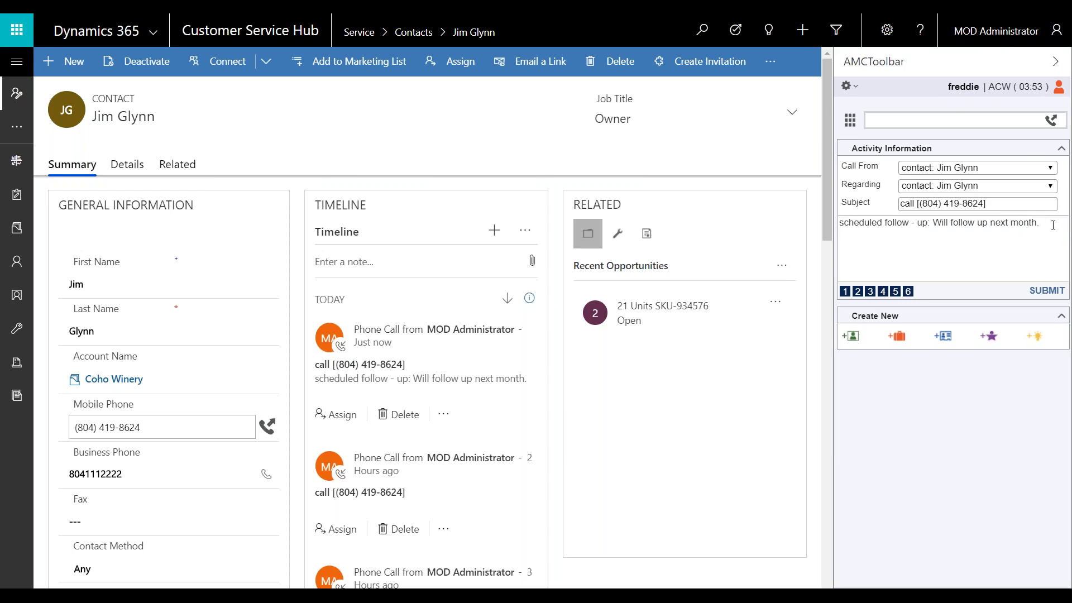
pyautogui.write('Needs update on case.')
pyautogui.click(1049, 292)
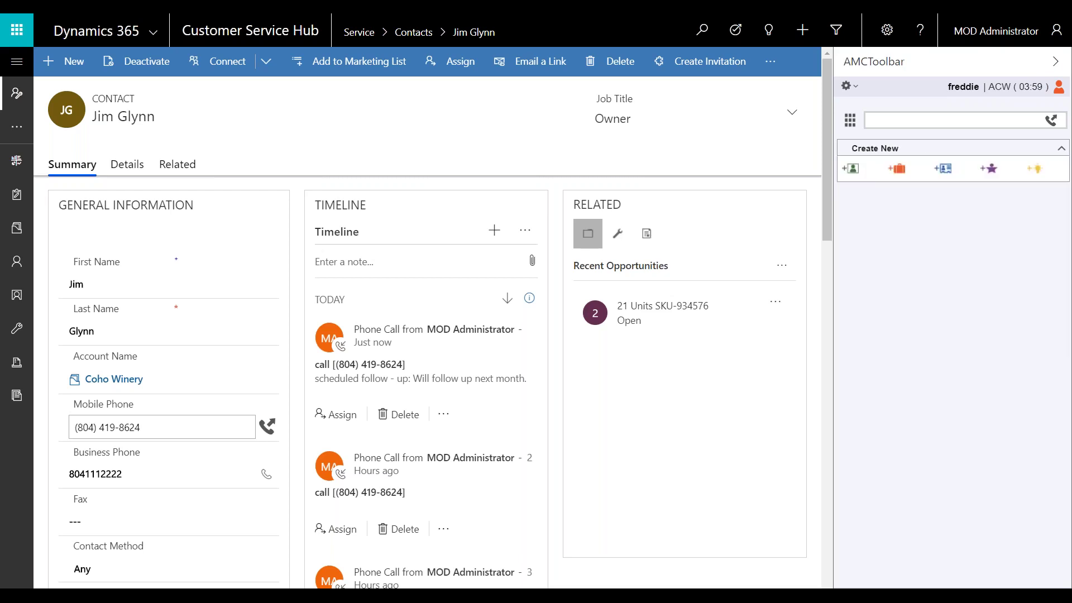
pyautogui.click(521, 239)
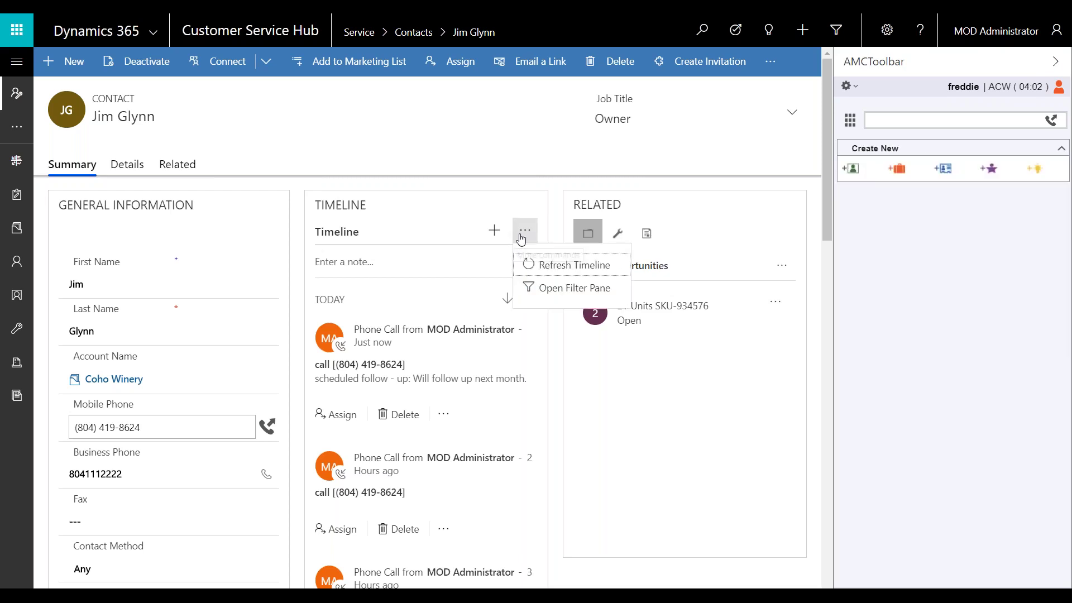
pyautogui.click(542, 266)
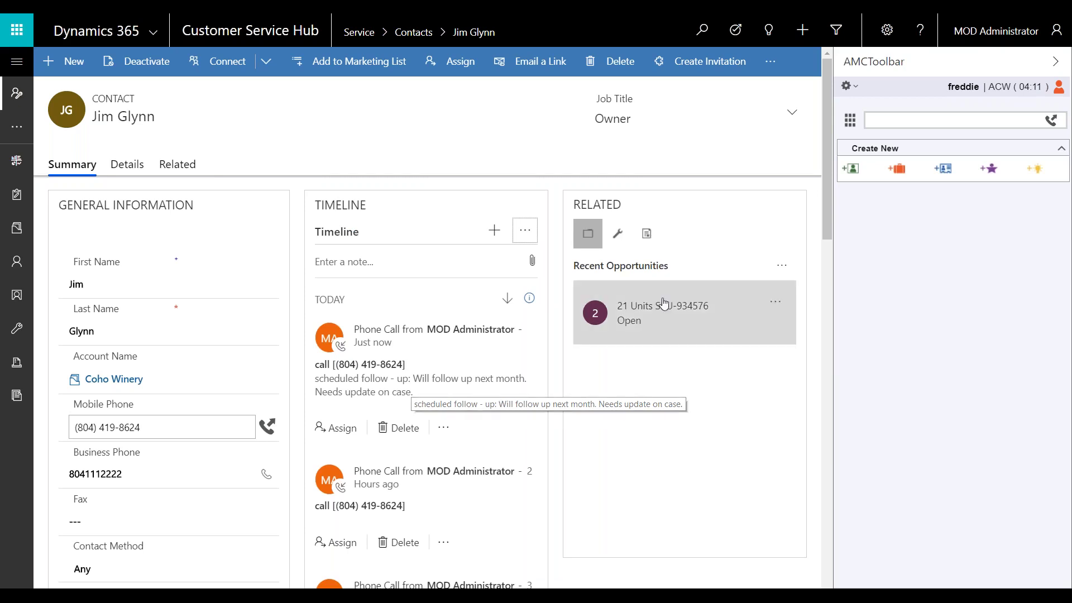
# Step: Return to the Customer Service Hub dashboard and make the agent available for the next call
pyautogui.click(290, 44)
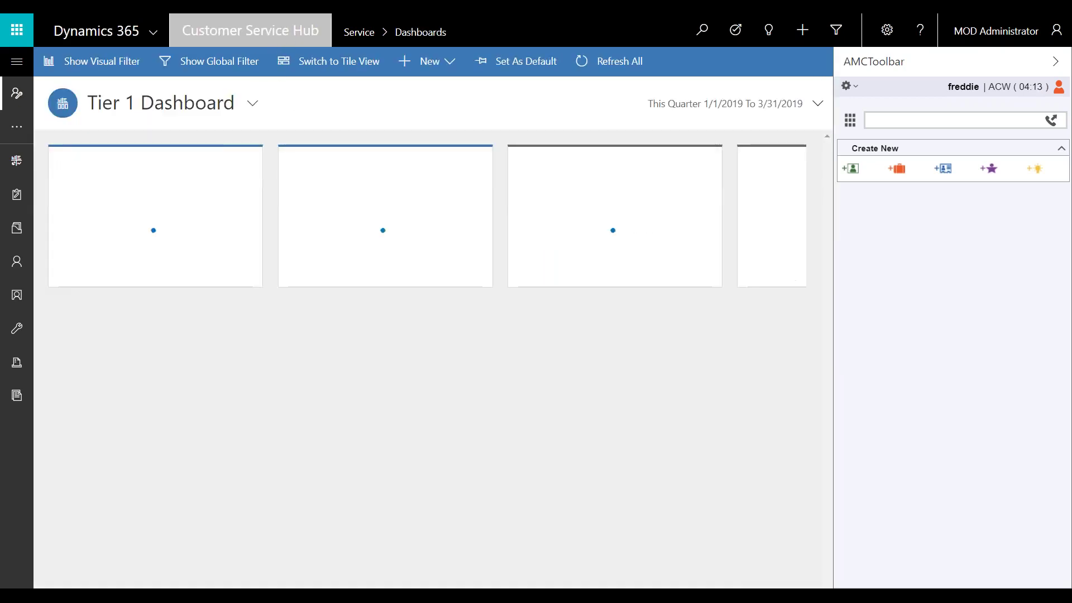
pyautogui.click(1057, 95)
pyautogui.click(959, 104)
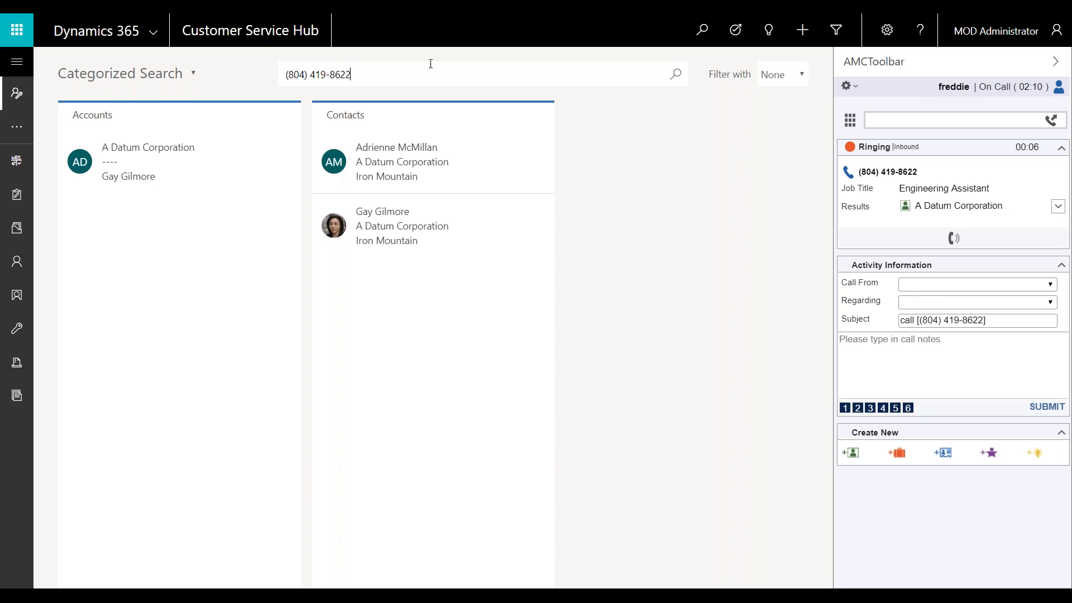
# Step: Answer the inbound call and open the second A Datum Corporation contact matching the caller's number
pyautogui.moveTo(352, 74); pyautogui.dragTo(284, 74)
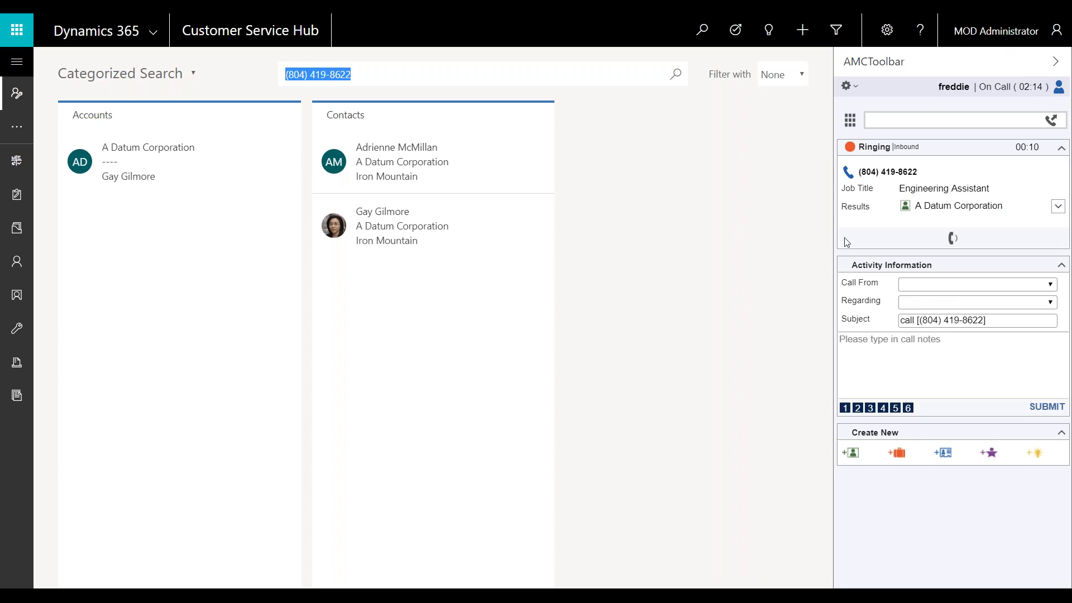
pyautogui.click(1059, 209)
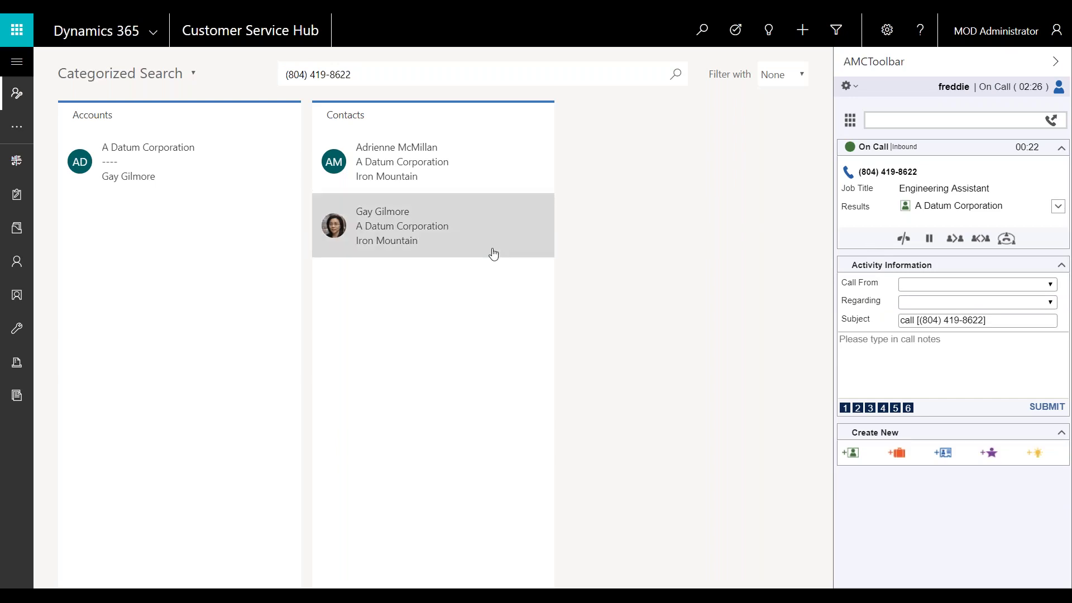
pyautogui.click(428, 246)
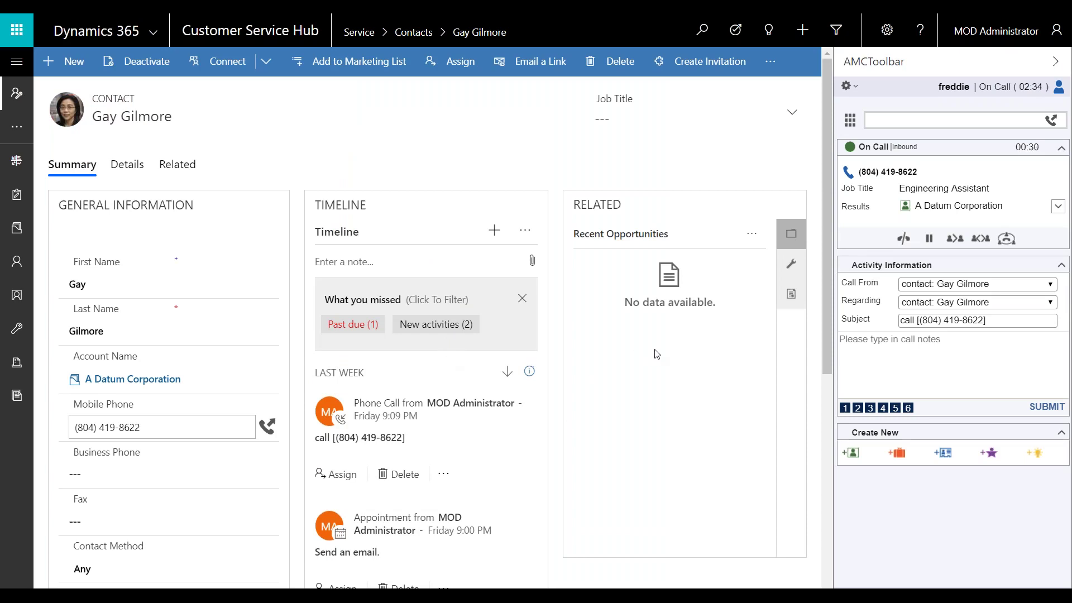
# Step: Open the A Datum Corporation account from the call results and set Call From to the calling contact
pyautogui.click(1059, 208)
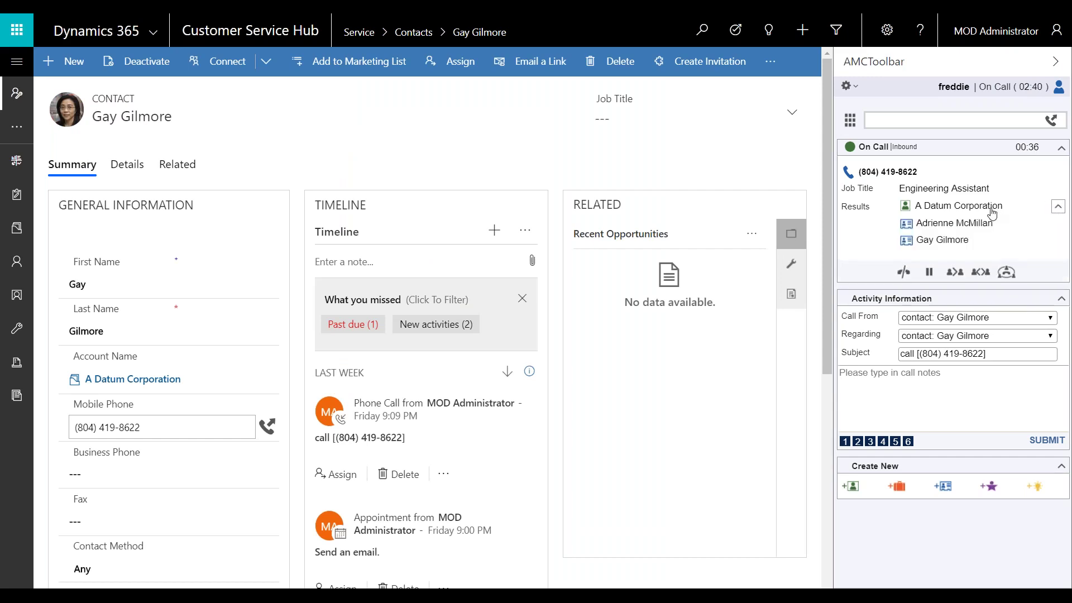
pyautogui.click(991, 212)
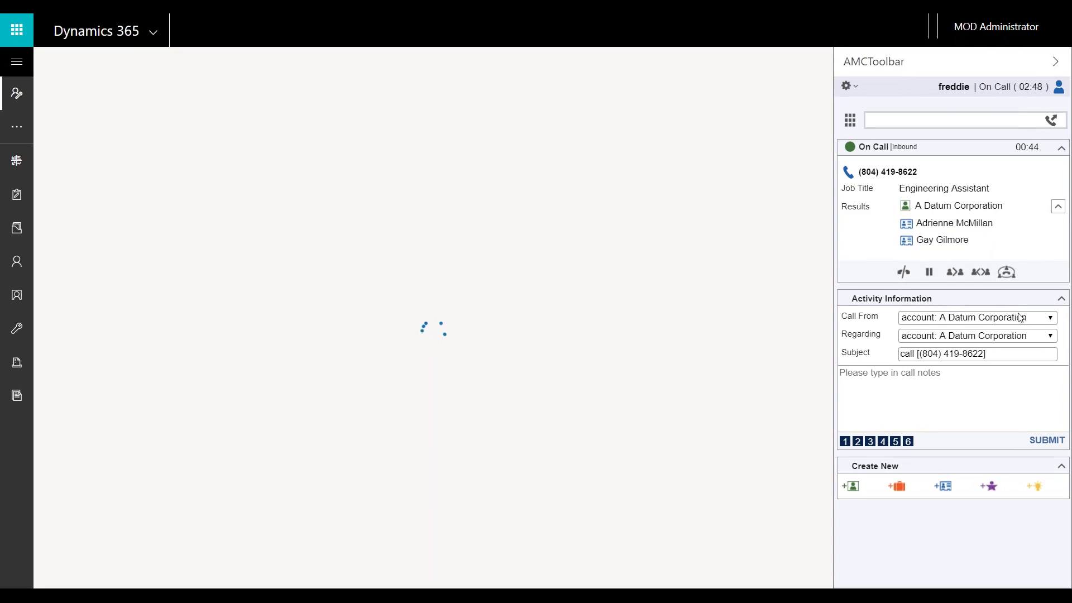
pyautogui.click(1049, 318)
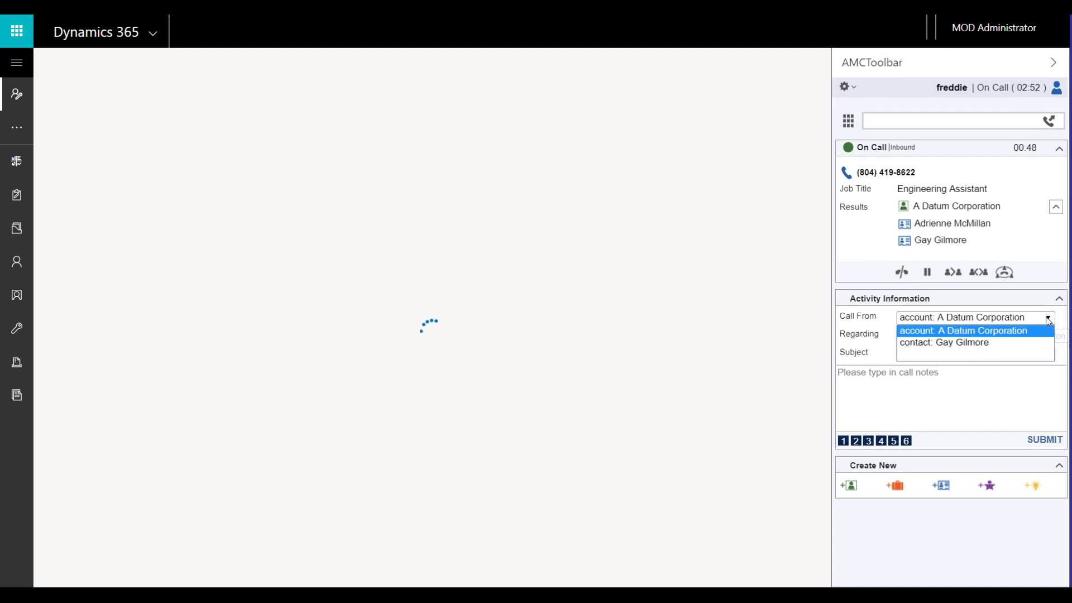
pyautogui.press('Down')
pyautogui.press('Return')
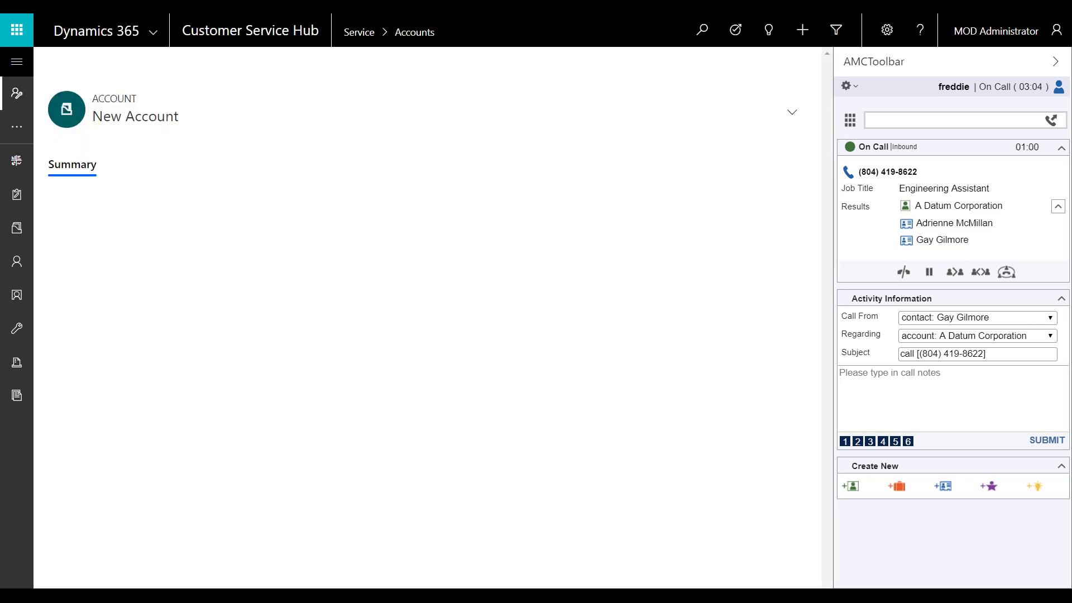
# Step: Enter the call notes "sent email: regarding open case will follow up." and submit them after ending the call
pyautogui.click(884, 441)
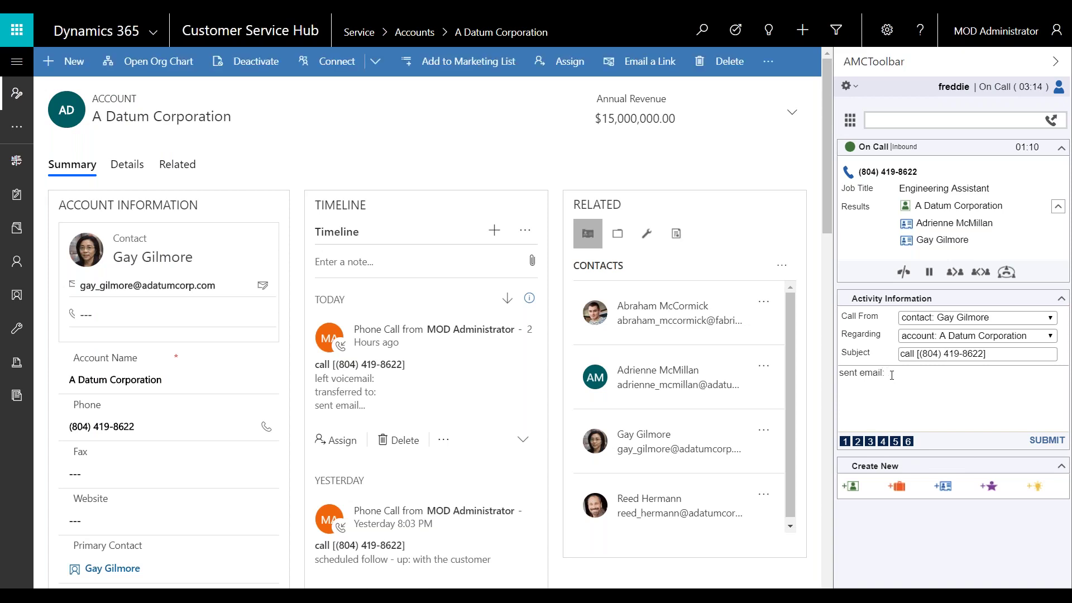
pyautogui.write('regarding u')
pyautogui.press('BackSpace')
pyautogui.write('open case will follow up.')
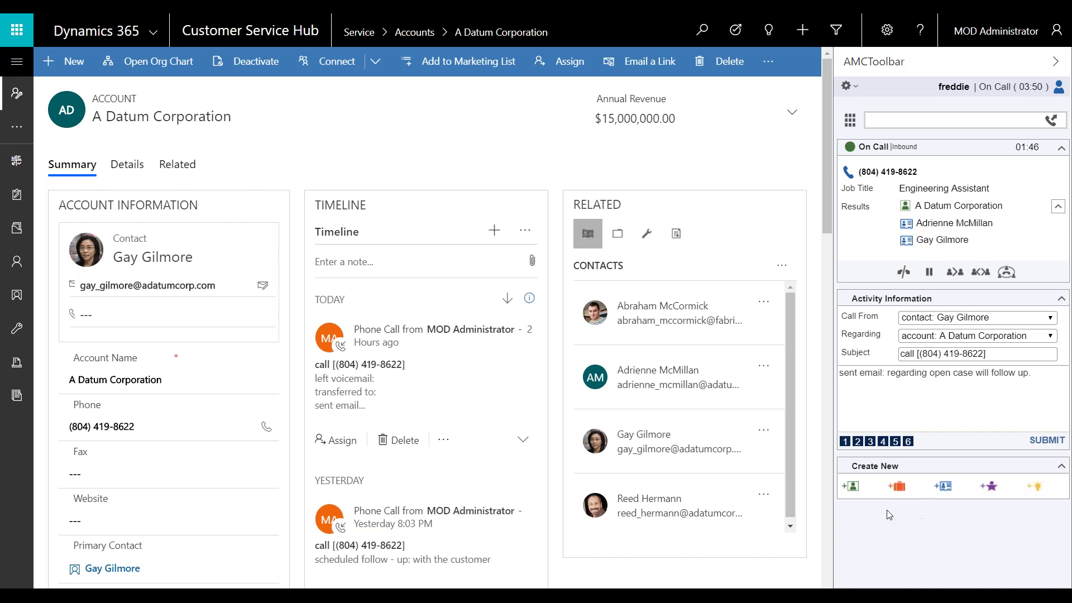
pyautogui.click(904, 274)
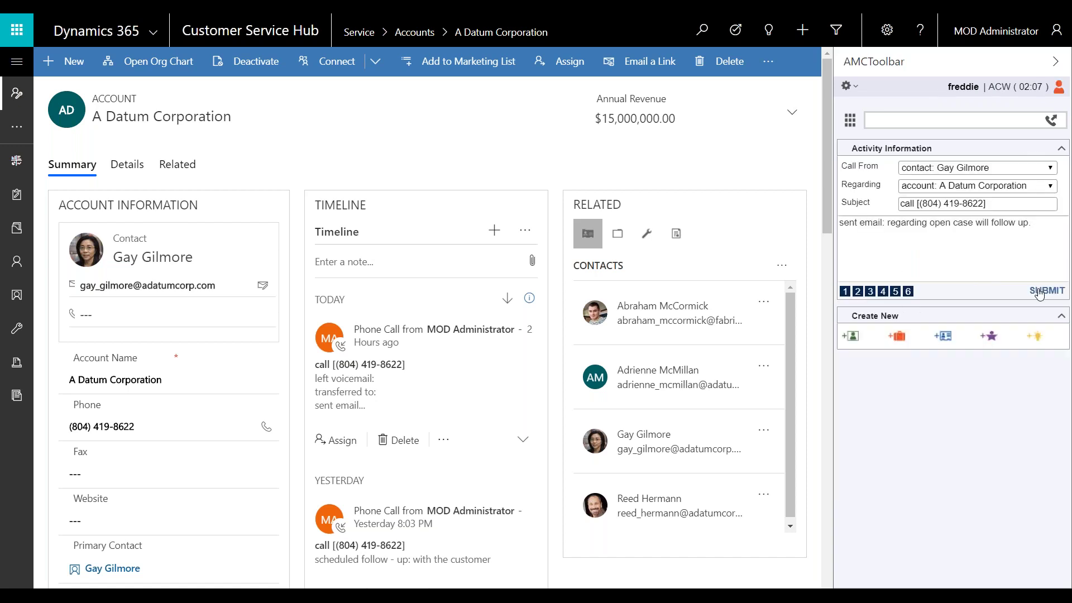
pyautogui.click(1039, 291)
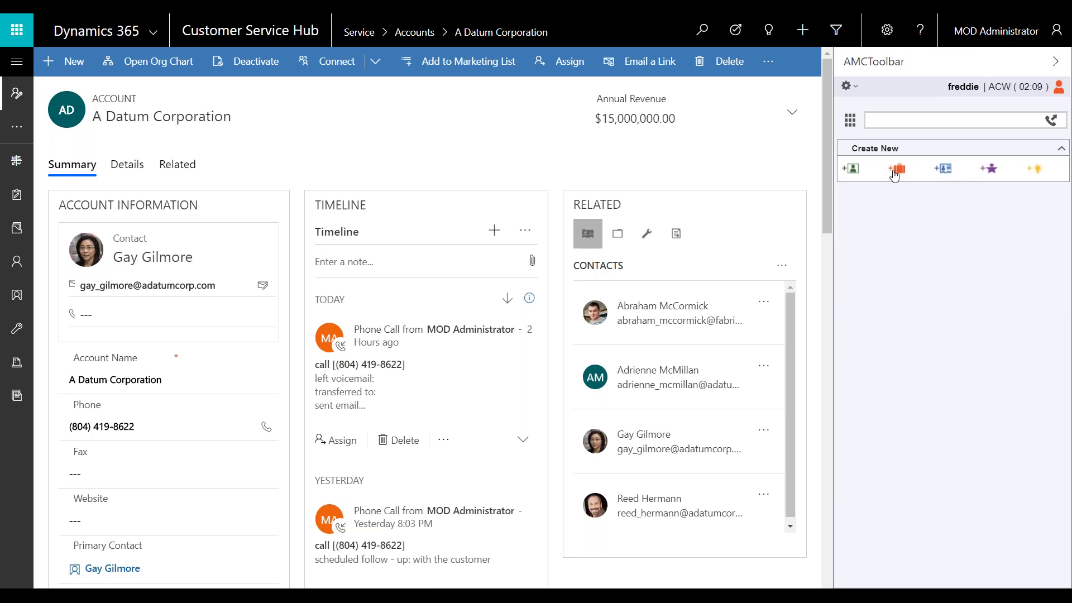
# Step: Open a blank new account form from the toolbar and go back to the dashboard without saving it
pyautogui.click(894, 175)
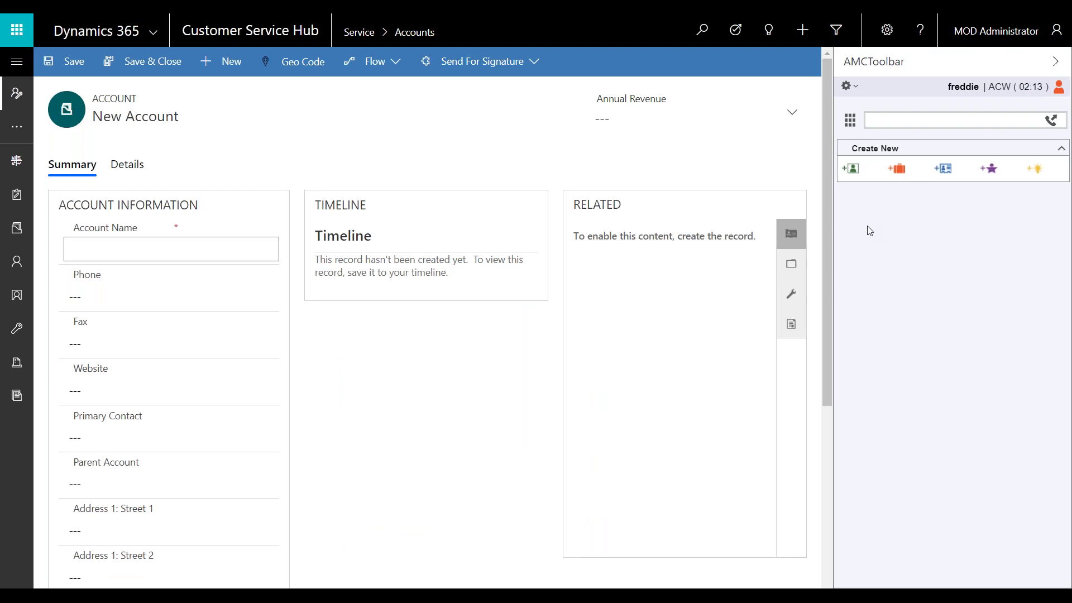
pyautogui.click(209, 248)
pyautogui.click(240, 31)
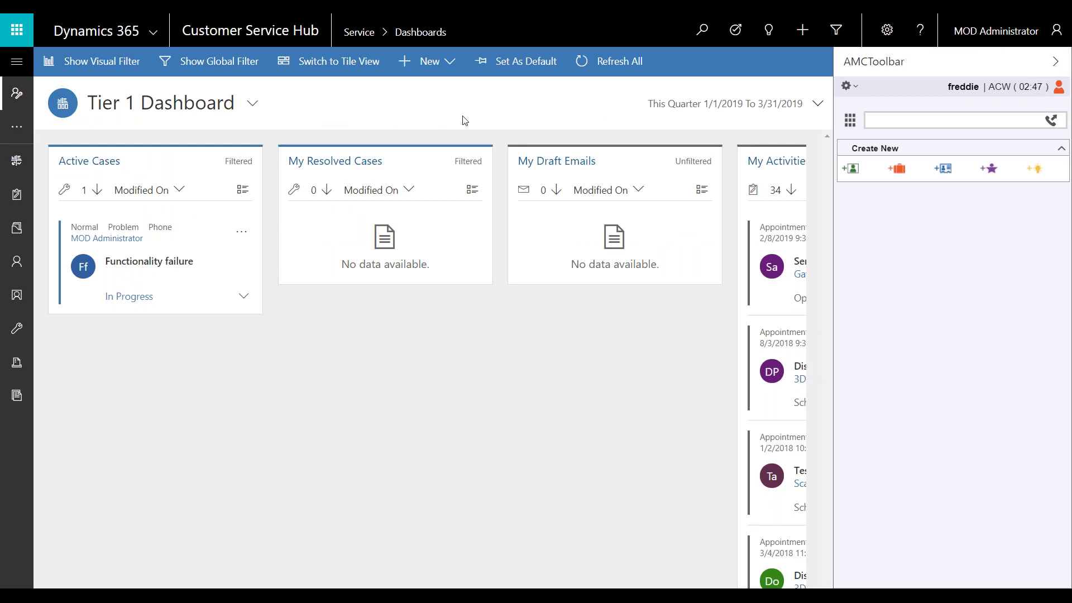
# Step: Search all records for the earlier caller's name and open the matching contact at Coho Winery
pyautogui.click(705, 31)
pyautogui.write('Jim G')
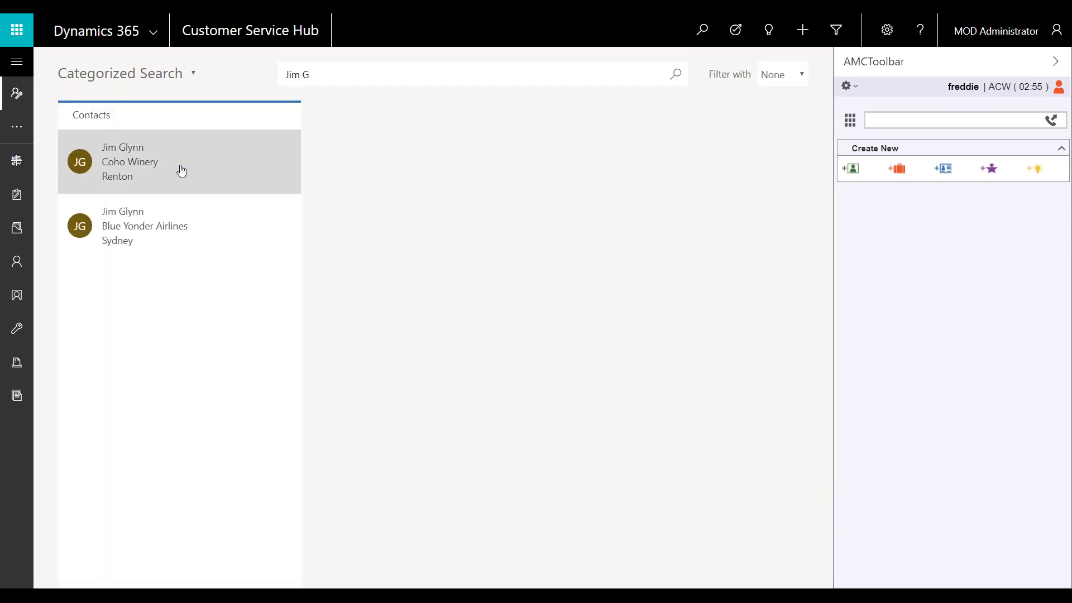
pyautogui.click(182, 171)
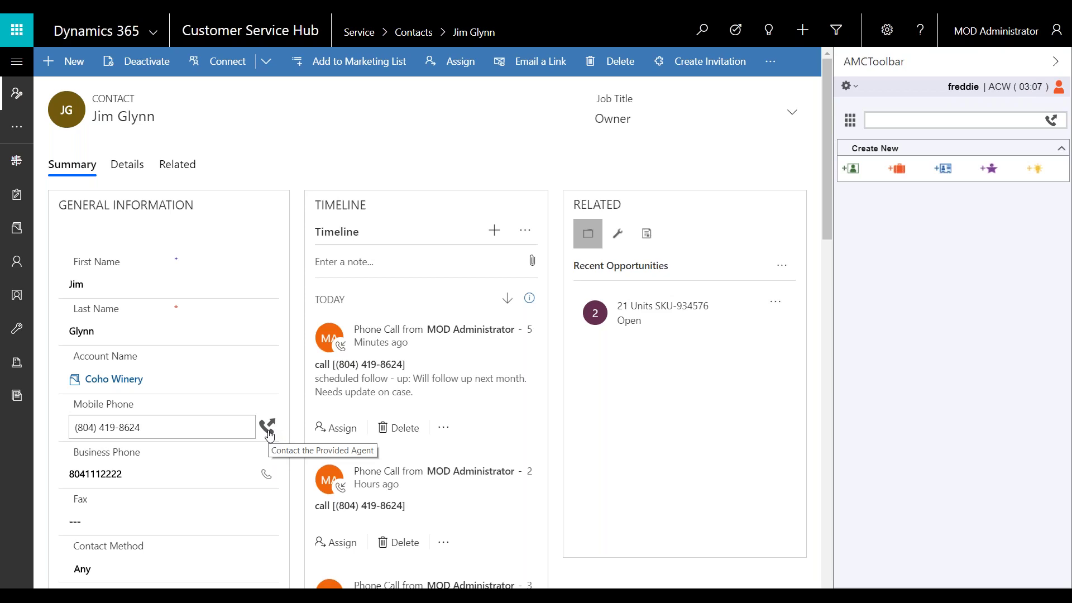
# Step: Place an outbound call to the contact's mobile phone, and submit the call activity without notes after hanging up
pyautogui.click(268, 434)
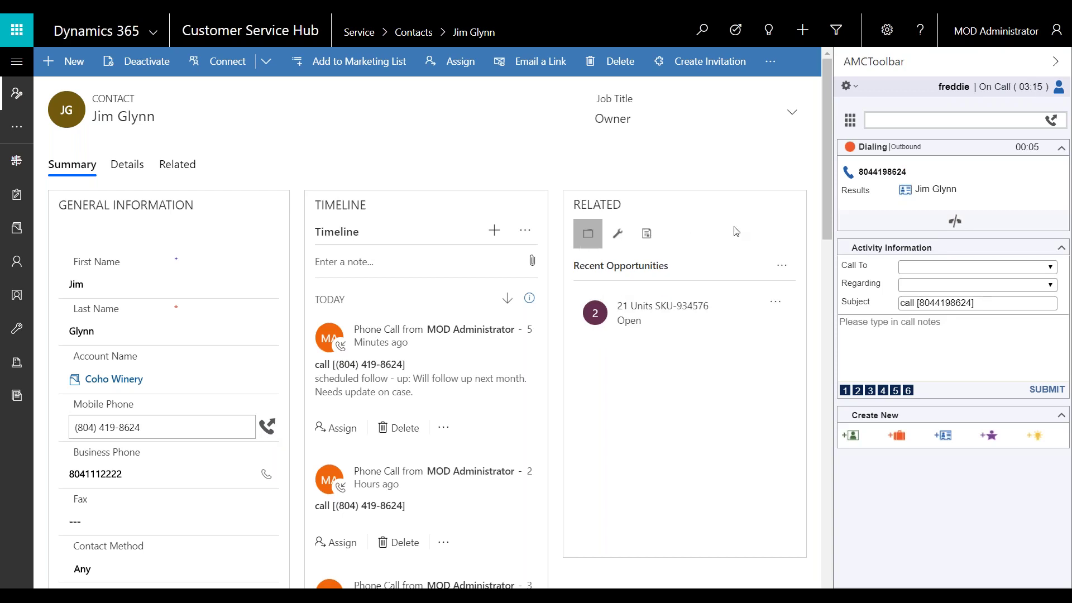
pyautogui.click(957, 223)
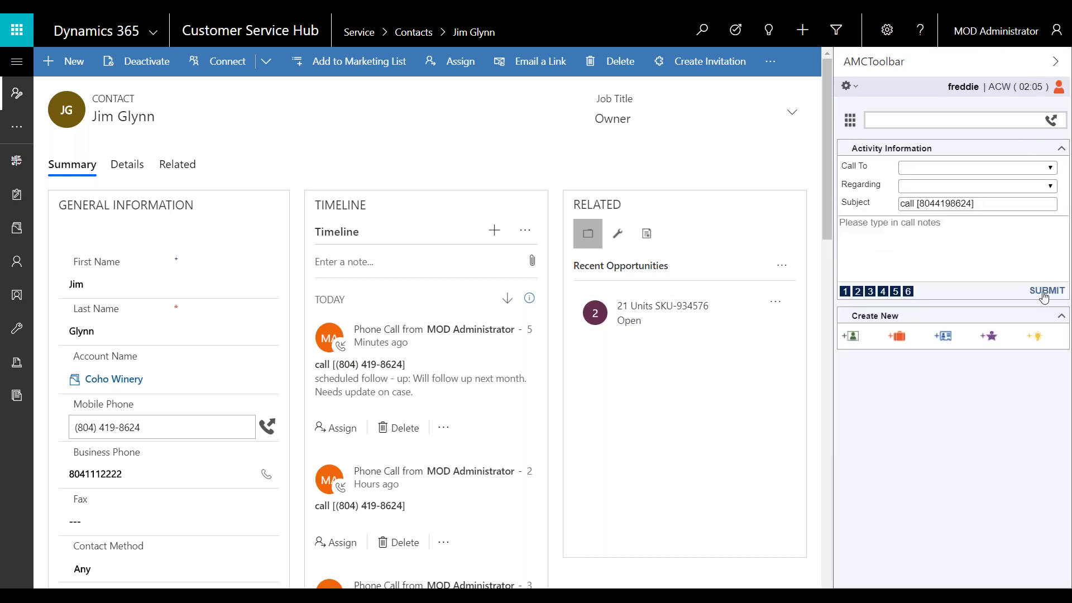
pyautogui.click(1044, 296)
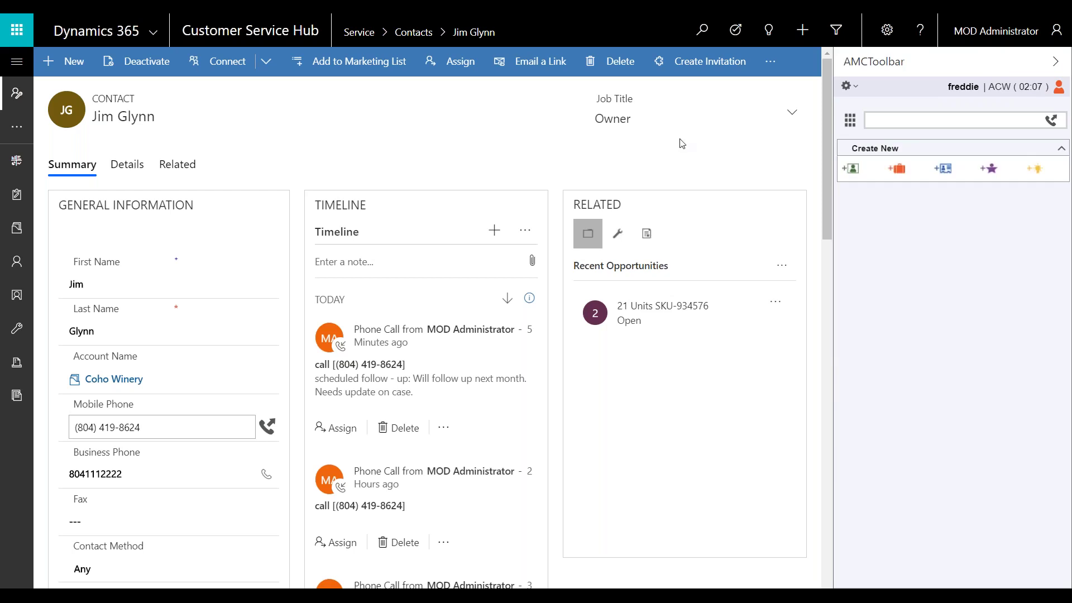